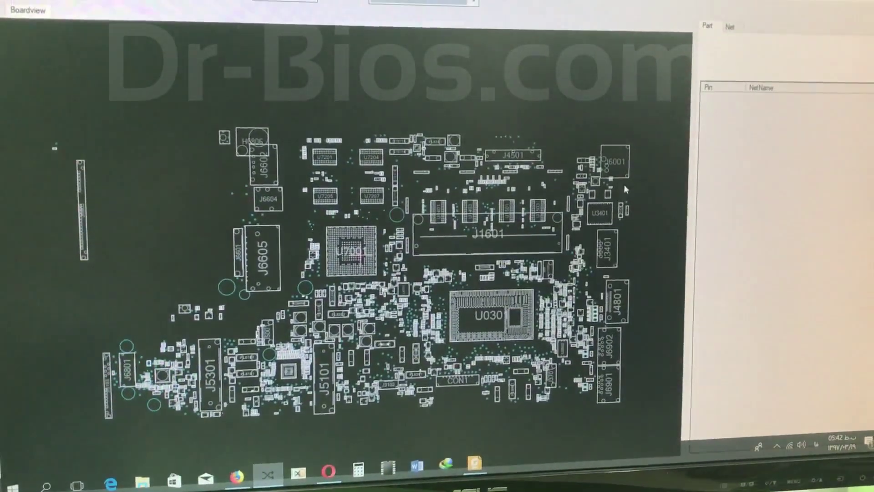
scroll(642, 177, up, 2)
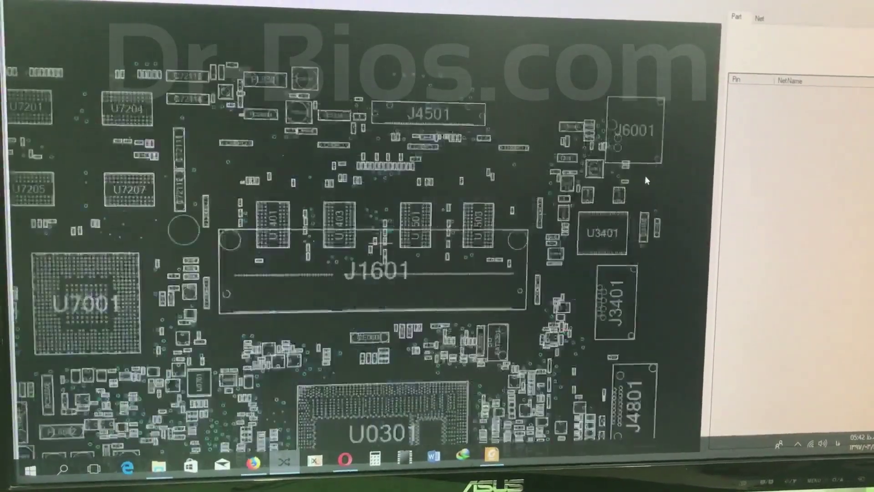
scroll(644, 176, up, 2)
scroll(646, 179, up, 1)
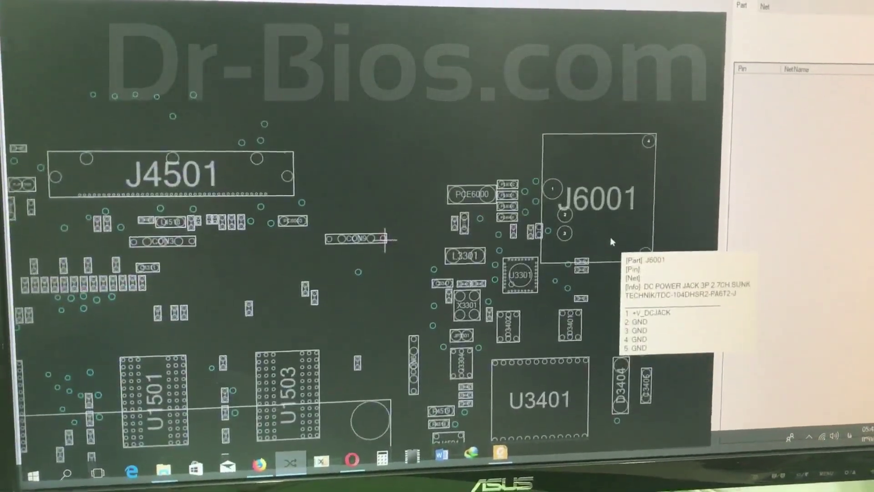
scroll(611, 236, up, 1)
scroll(613, 233, up, 1)
scroll(601, 260, up, 1)
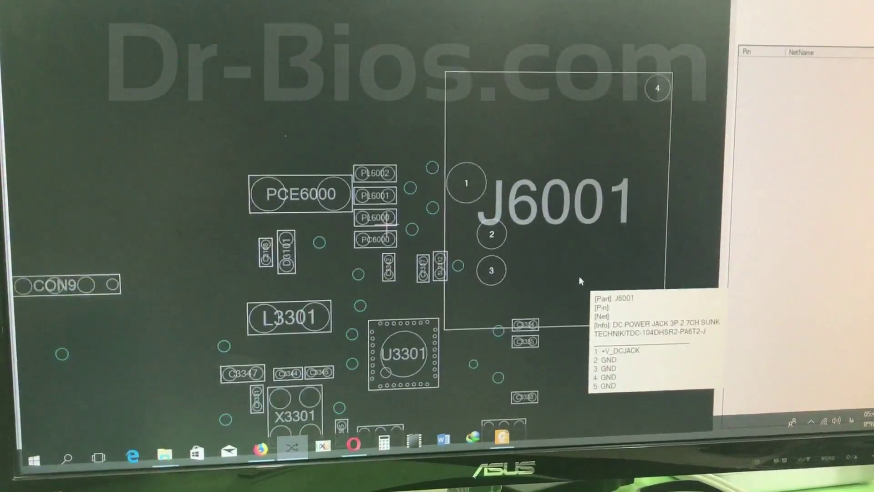
mouse_move(552, 188)
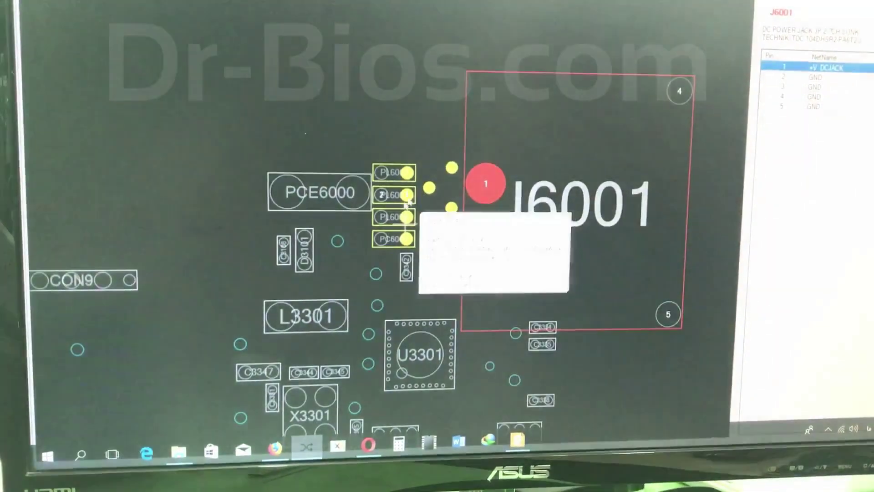
scroll(396, 198, up, 3)
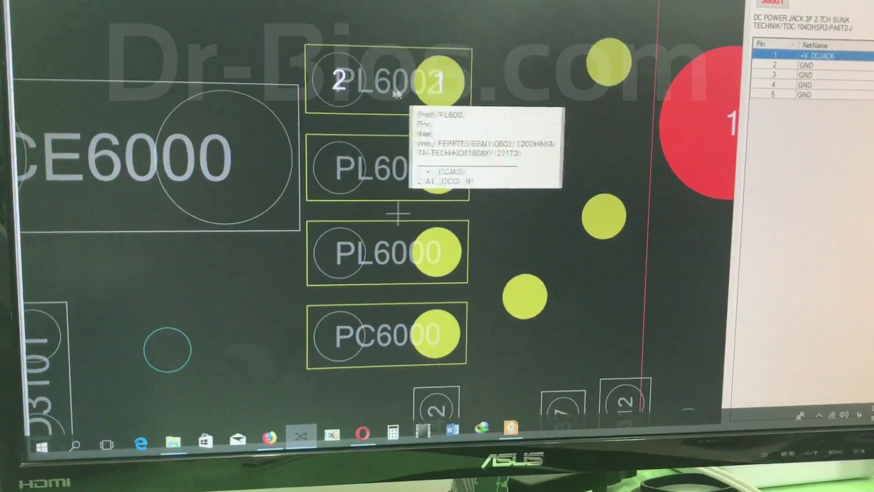
mouse_move(337, 76)
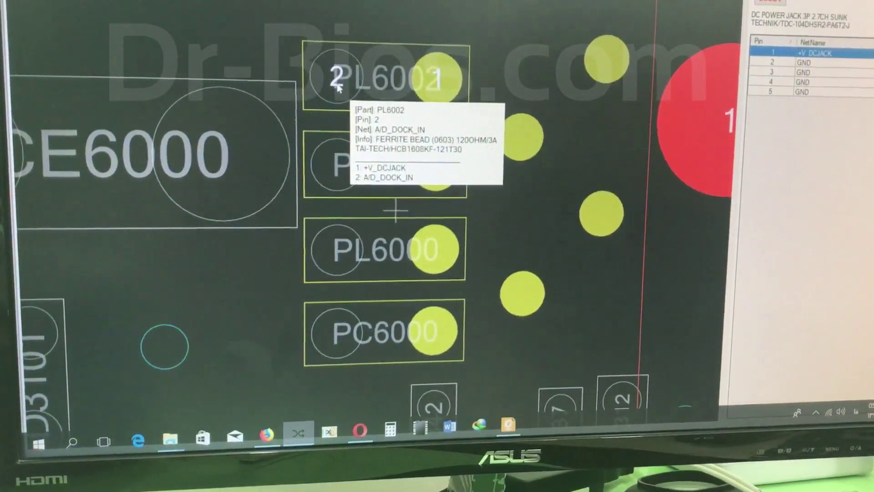
- Select pin 2 of ferrite bead PL6002 beside J6001, lighting up the A/D_DOCK_IN net
click(339, 81)
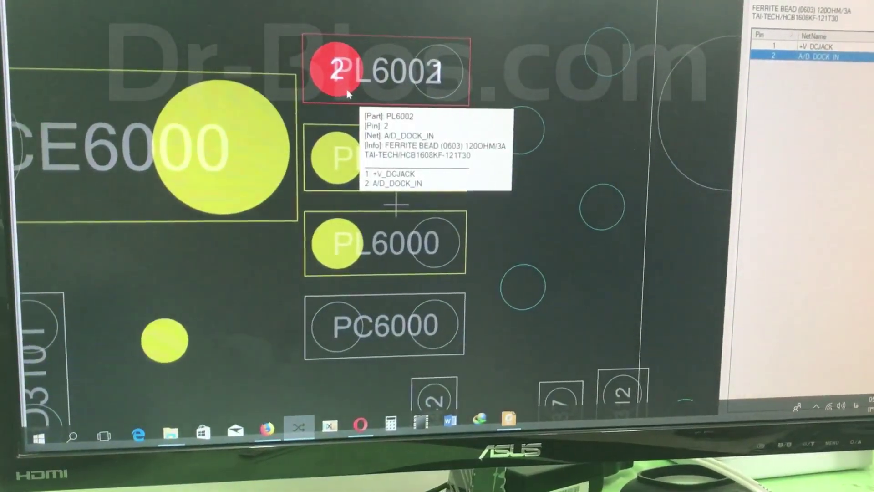
scroll(342, 153, down, 4)
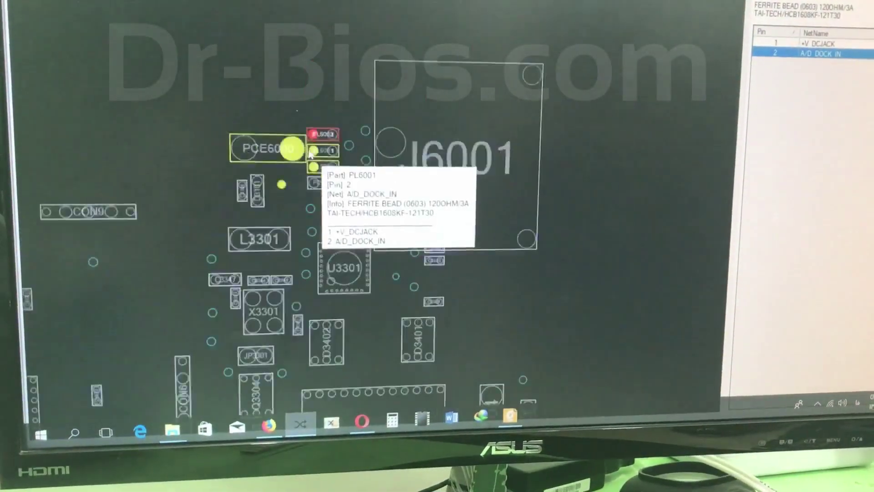
scroll(313, 152, down, 2)
scroll(313, 151, down, 2)
scroll(313, 152, down, 1)
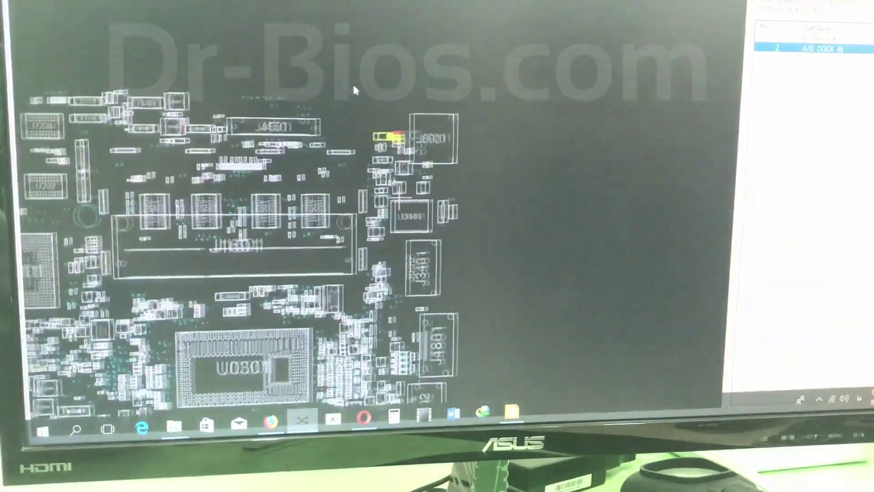
scroll(369, 137, up, 3)
scroll(369, 136, up, 3)
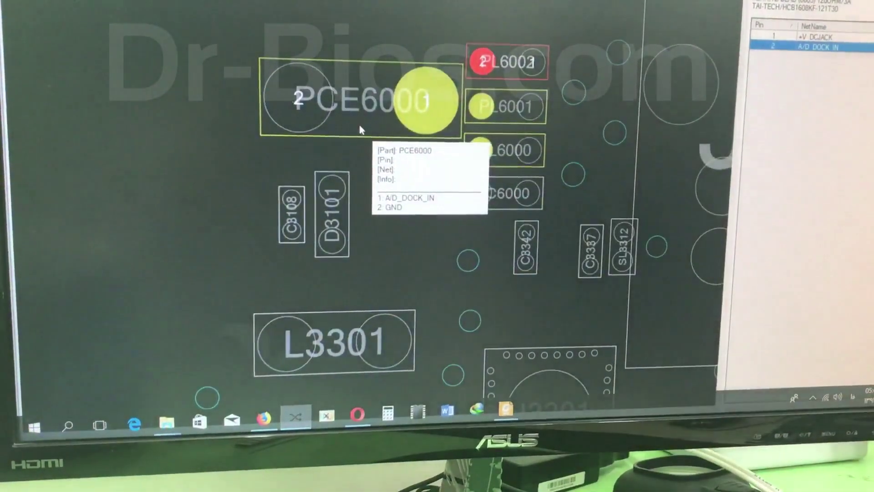
scroll(363, 129, down, 3)
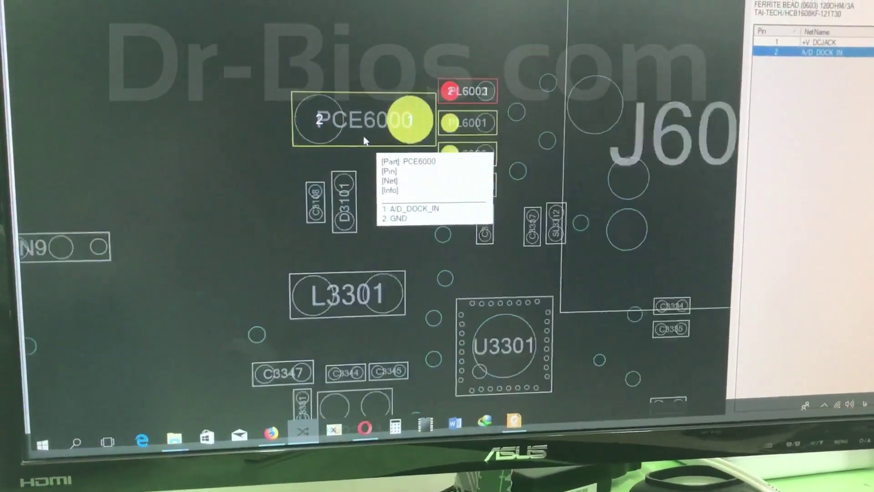
scroll(364, 137, down, 3)
scroll(365, 140, down, 5)
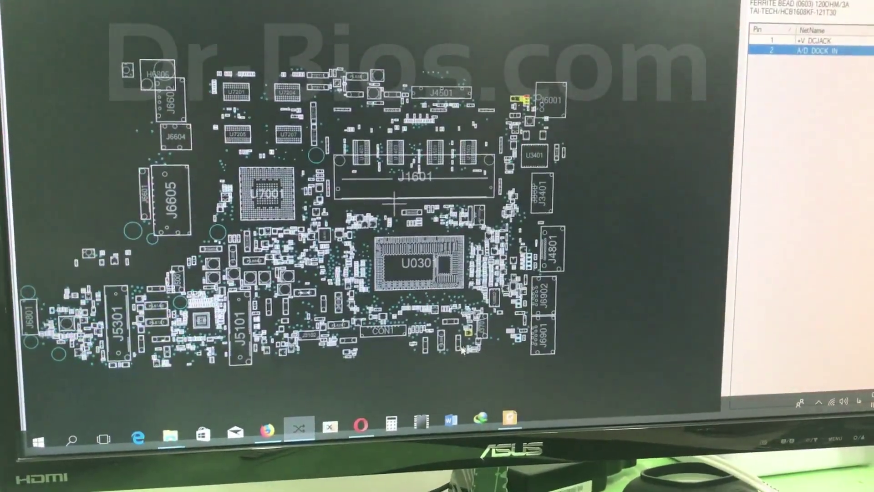
scroll(471, 332, up, 5)
scroll(444, 314, up, 4)
- Inspect diode PD8802 on the highlighted net, then flip to the board's other side
click(409, 321)
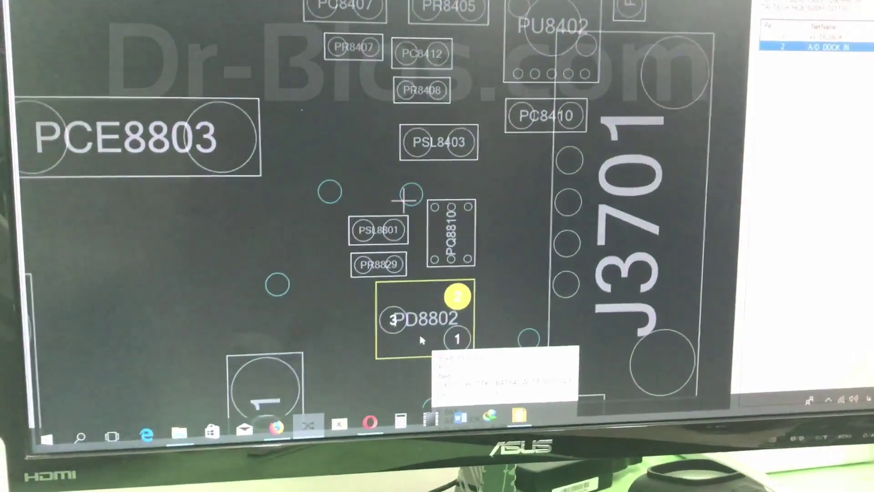
scroll(425, 337, down, 3)
scroll(425, 337, down, 3)
scroll(426, 336, down, 3)
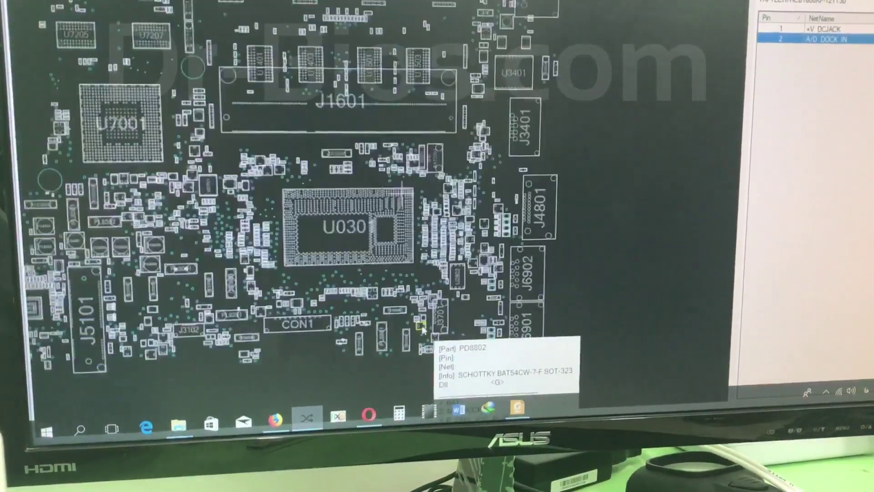
scroll(425, 321, down, 3)
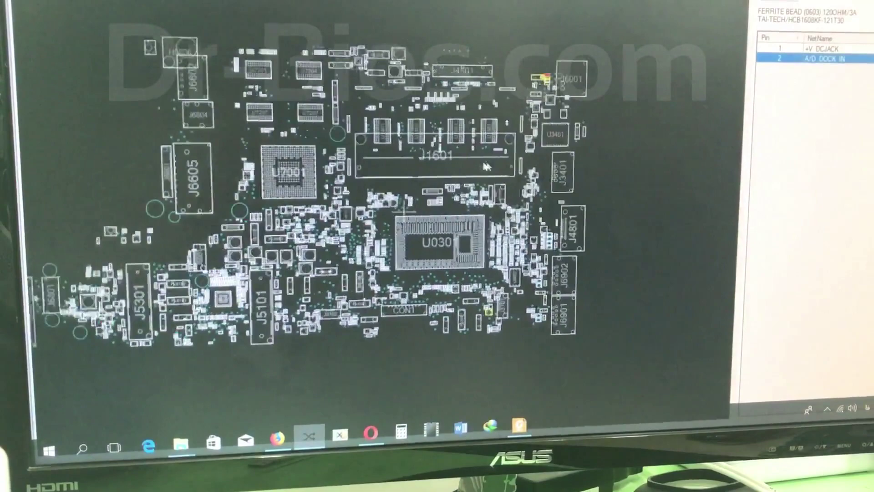
key(space)
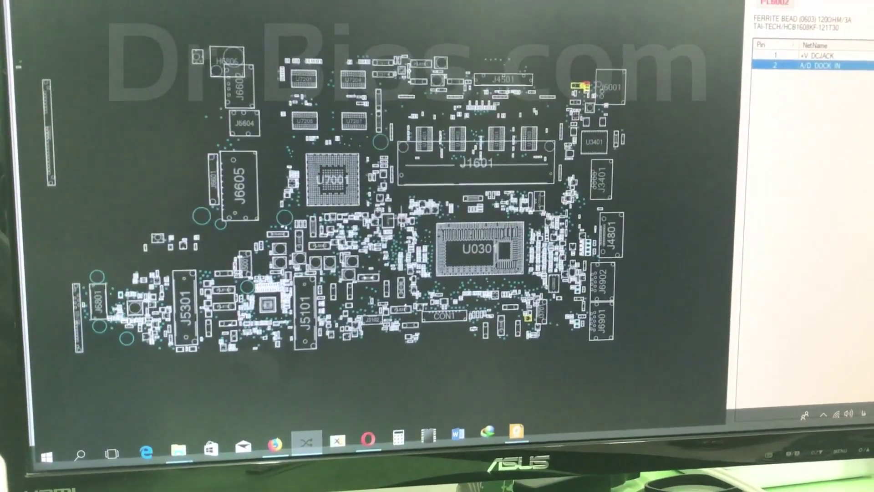
scroll(400, 223, up, 3)
scroll(400, 223, down, 2)
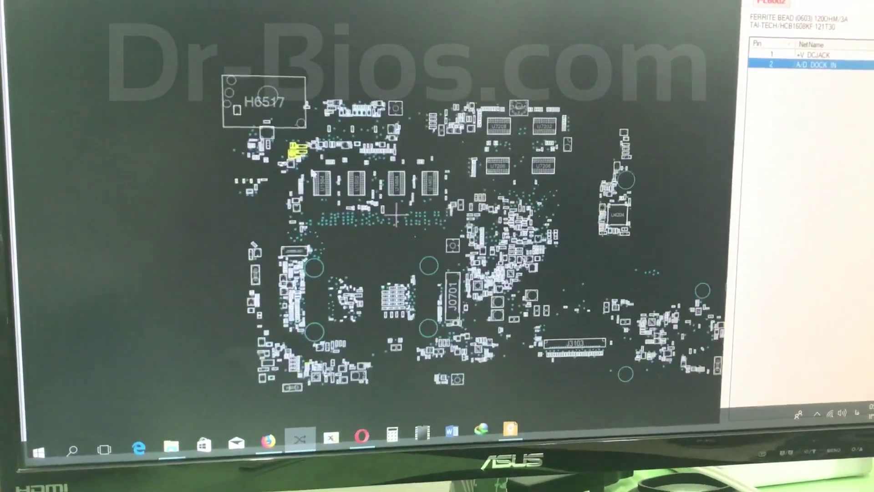
scroll(302, 153, up, 5)
scroll(302, 153, up, 6)
scroll(363, 137, up, 2)
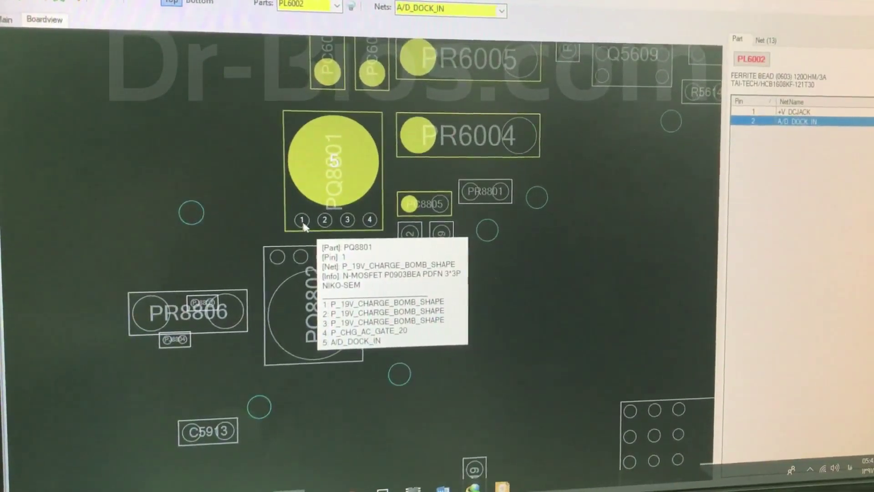
- Select MOSFET PQ8801 at pin 1 to show its P_19V_CHARGE_BOMB_SHAPE net
click(300, 223)
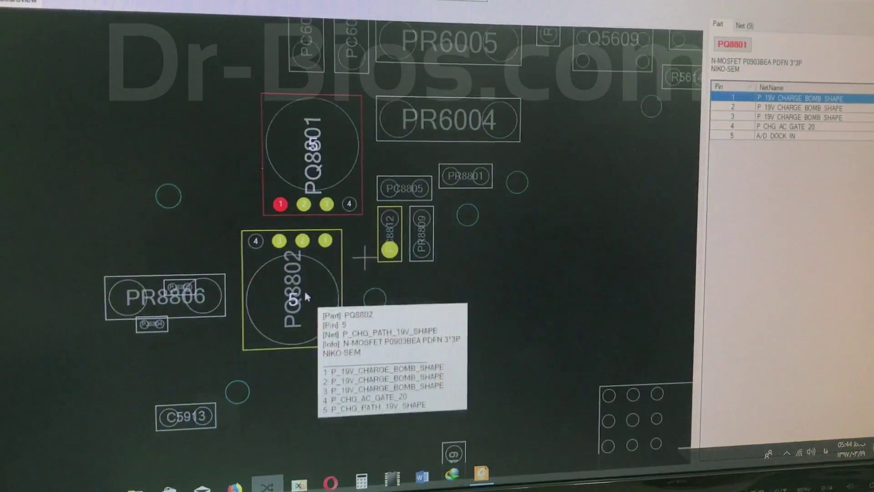
mouse_move(311, 316)
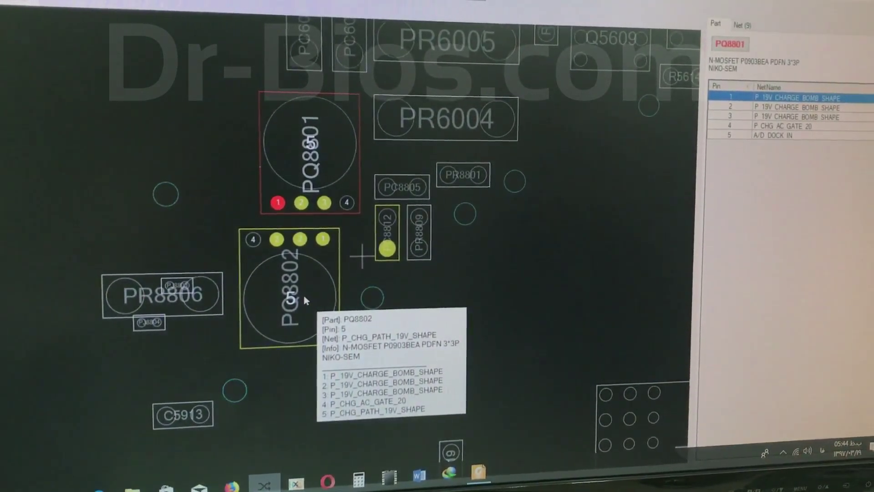
- Highlight the P_CHG_AC_GATE_20 gate net from PQ8801 pin 4
click(346, 207)
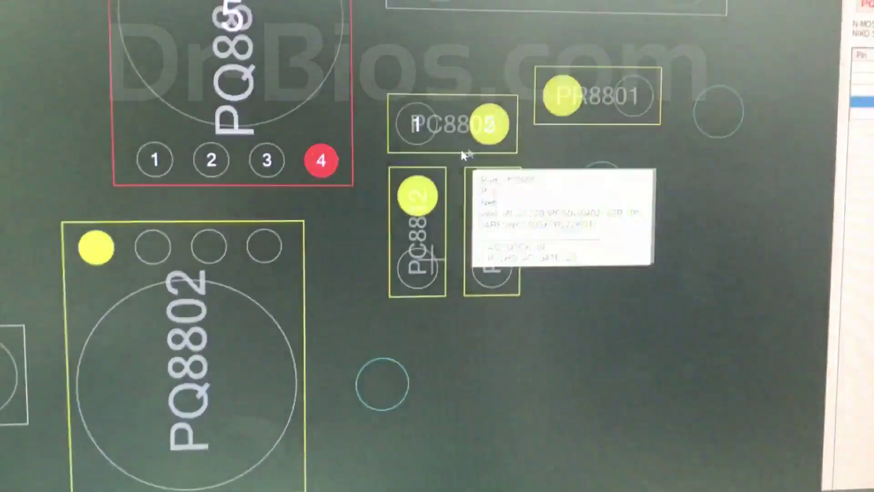
mouse_move(419, 220)
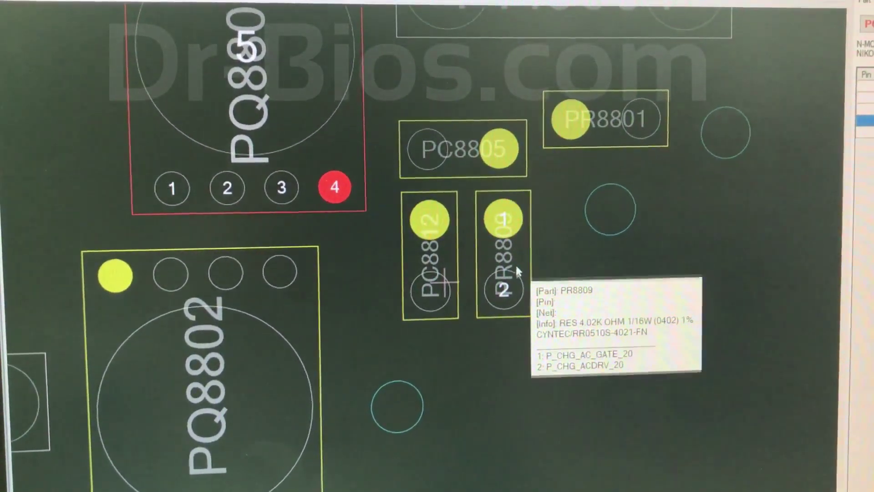
- Select PR8809 pin 2, then charge IC PU8800 (HPA02196RGRR) pin 4 on P_CHG_ACDRV_20
click(504, 292)
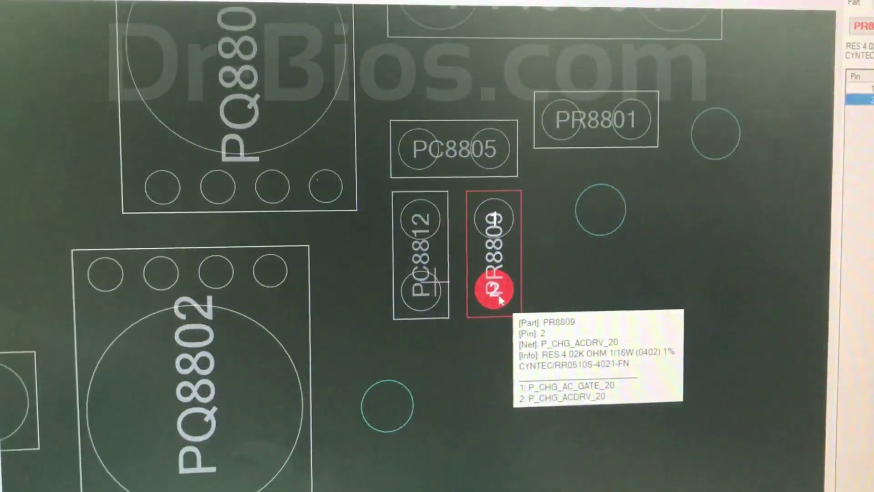
scroll(504, 295, down, 4)
scroll(472, 283, down, 4)
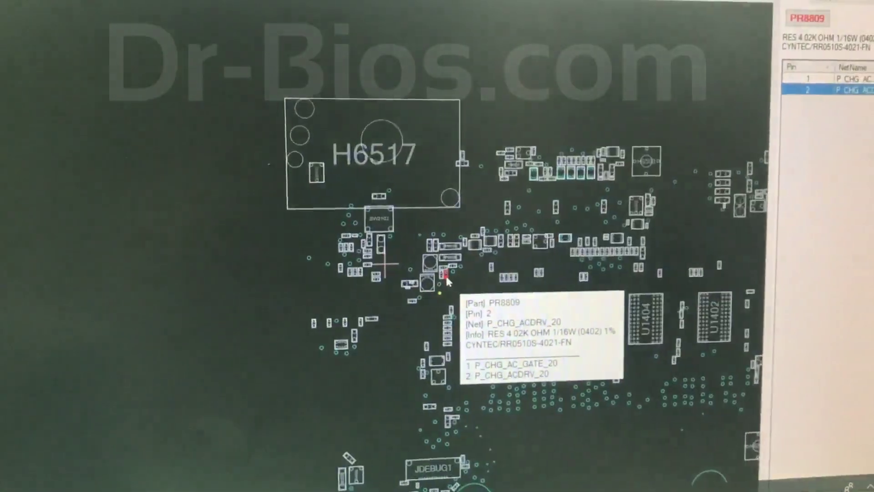
scroll(446, 274, down, 3)
scroll(383, 260, down, 3)
scroll(342, 260, down, 3)
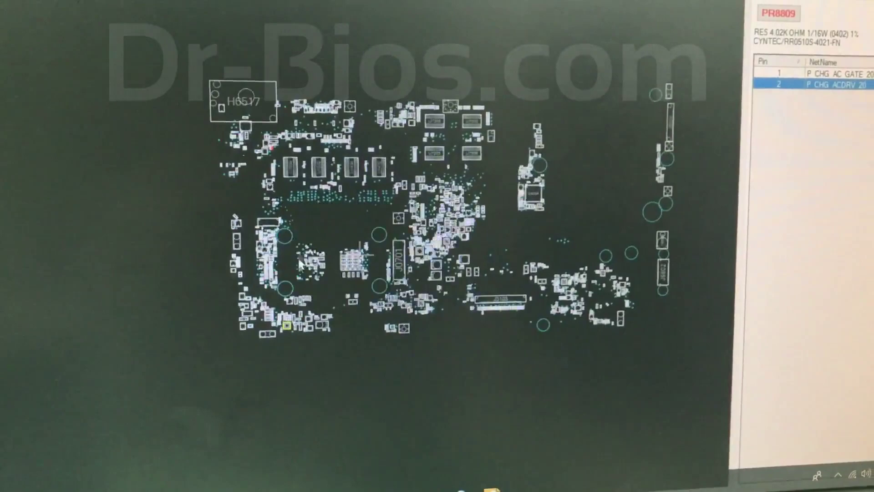
scroll(287, 328, up, 4)
scroll(284, 315, up, 4)
scroll(287, 342, up, 2)
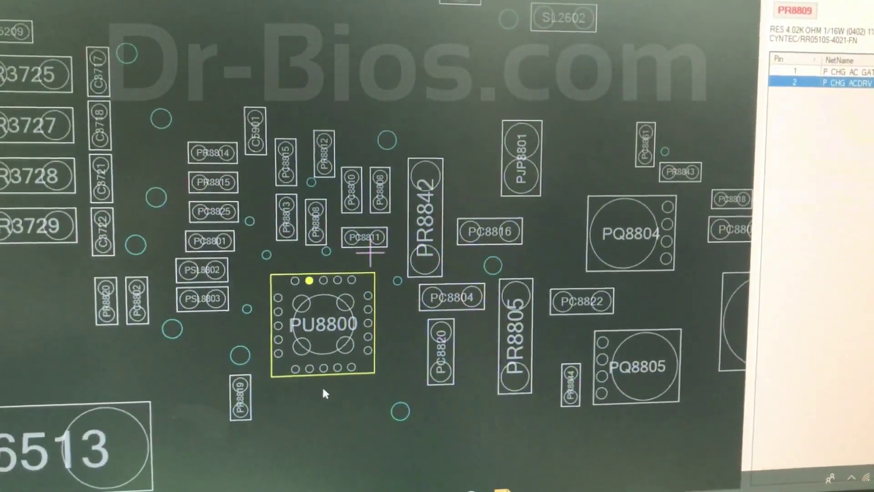
mouse_move(355, 360)
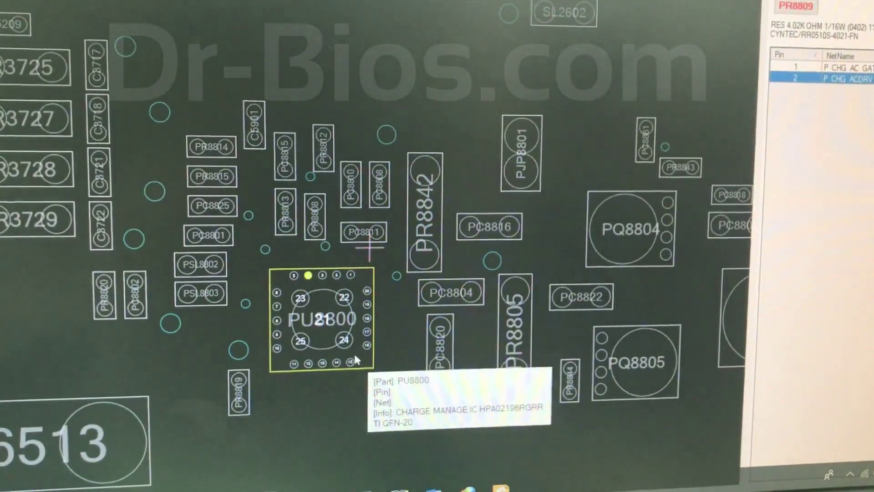
scroll(311, 276, up, 2)
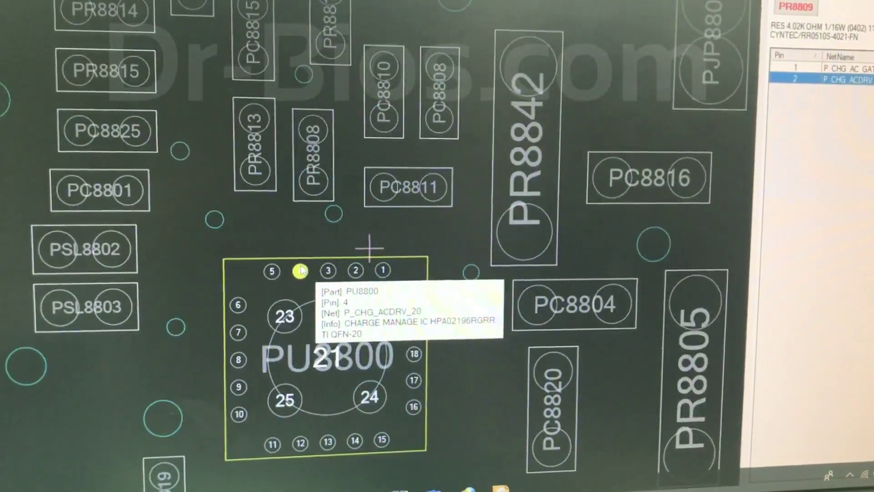
click(300, 270)
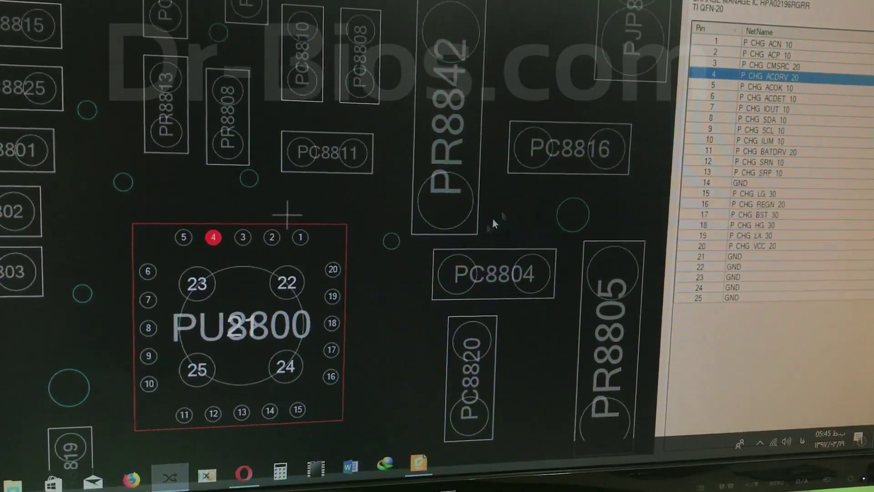
mouse_move(321, 356)
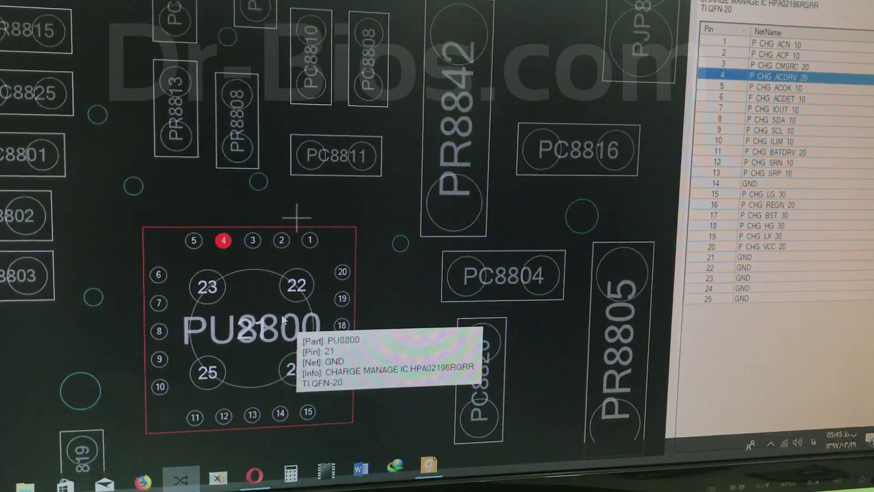
scroll(284, 315, down, 2)
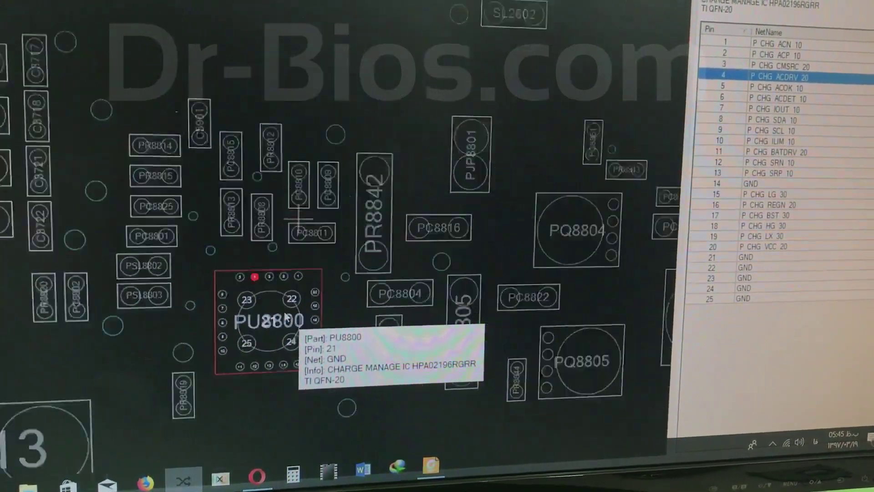
scroll(284, 316, down, 2)
scroll(301, 287, down, 2)
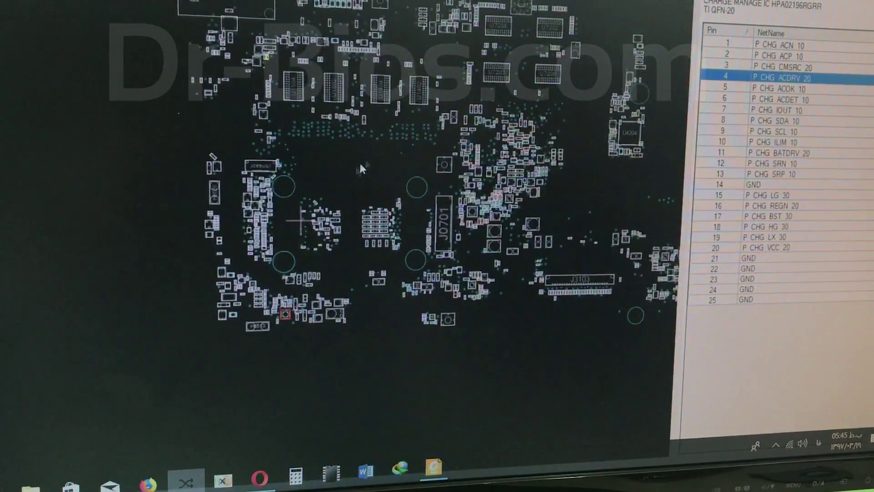
drag(360, 163, 157, 218)
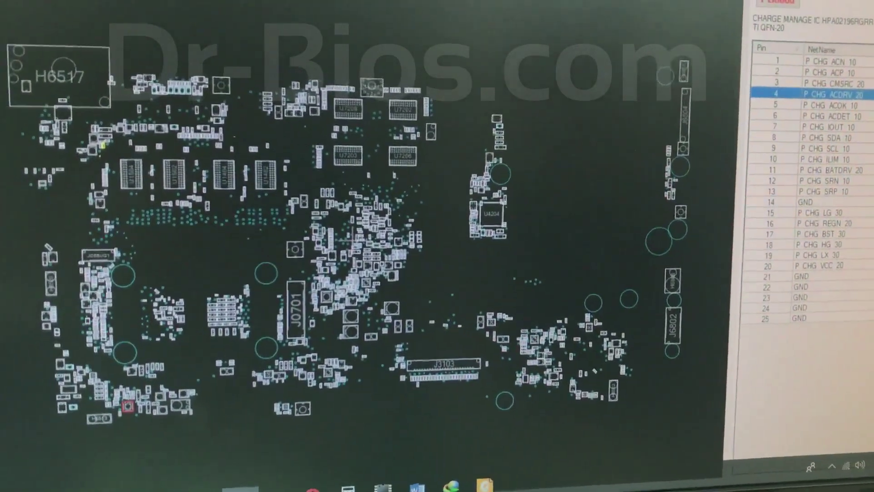
- Flip sides, check PL8501, then select PL8502 pin 2 on +VGA_VCORE
key(space)
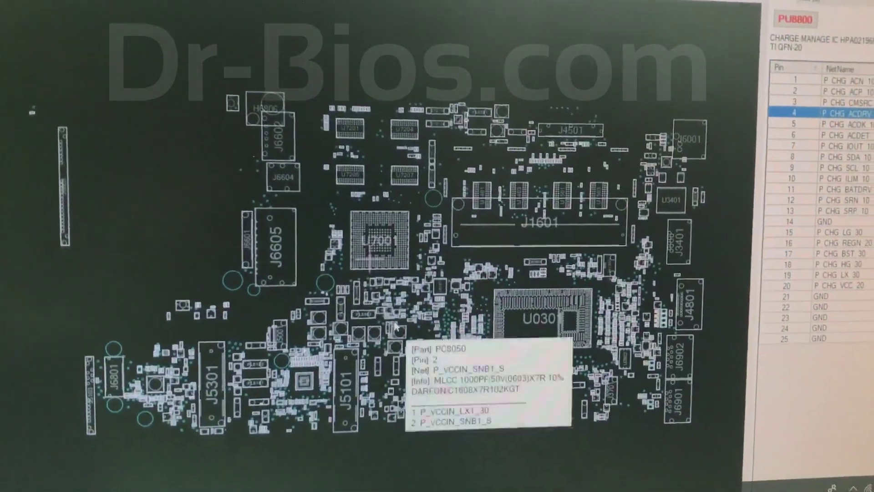
scroll(402, 320, up, 4)
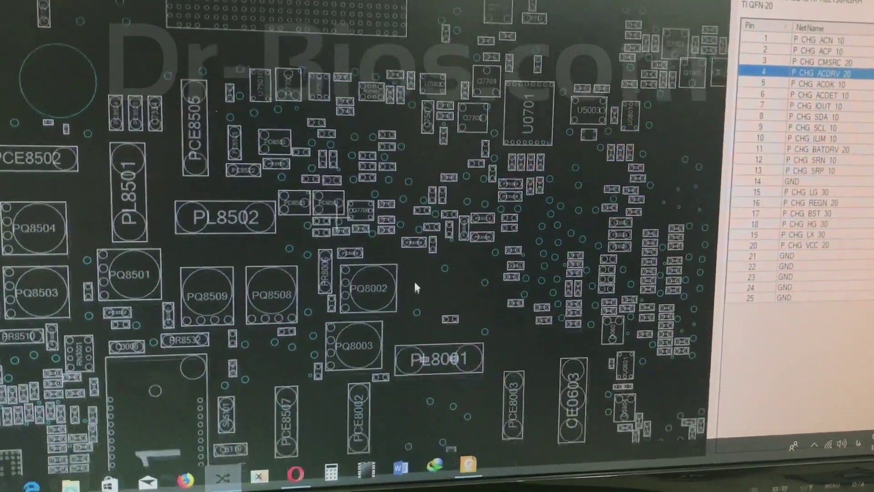
scroll(233, 236, up, 4)
scroll(233, 236, down, 2)
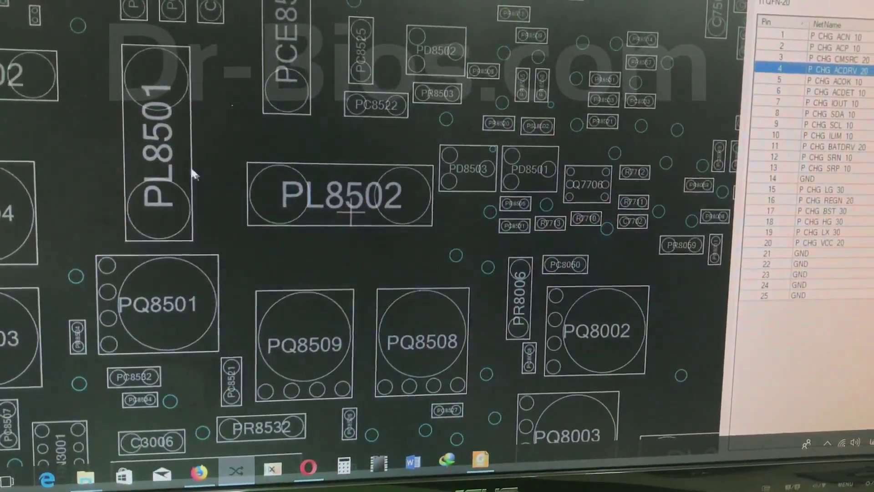
click(178, 143)
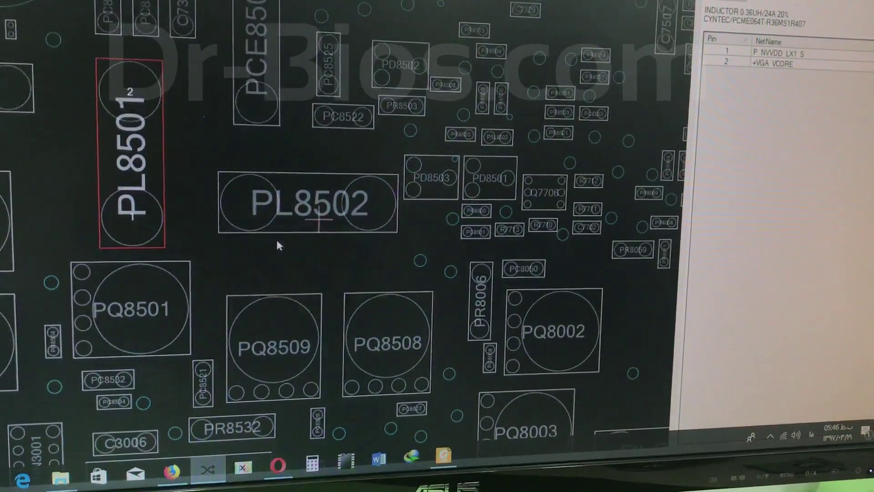
mouse_move(340, 198)
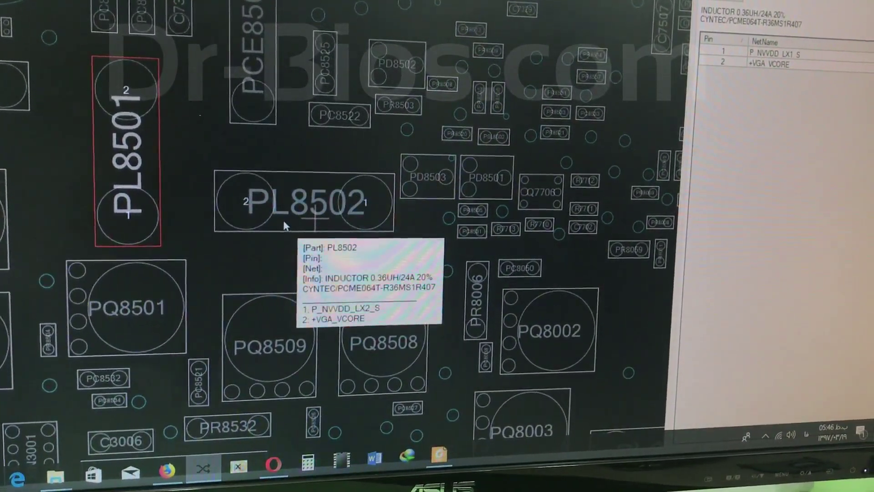
click(284, 220)
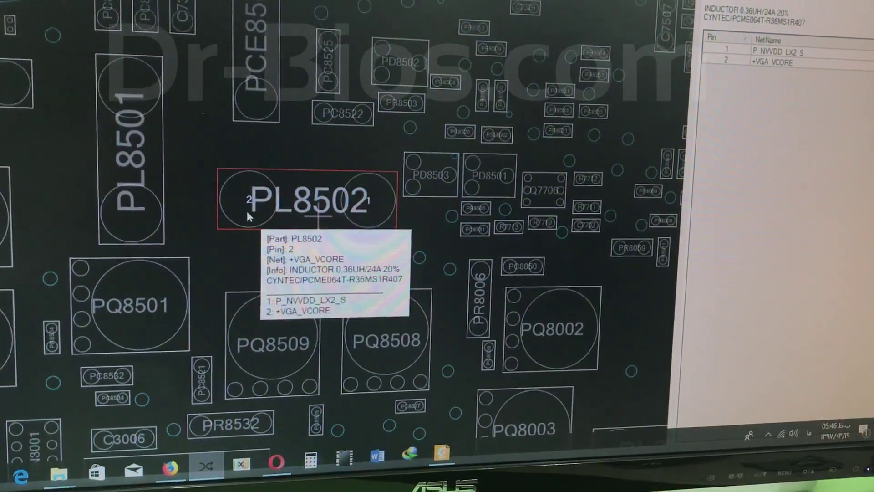
click(248, 211)
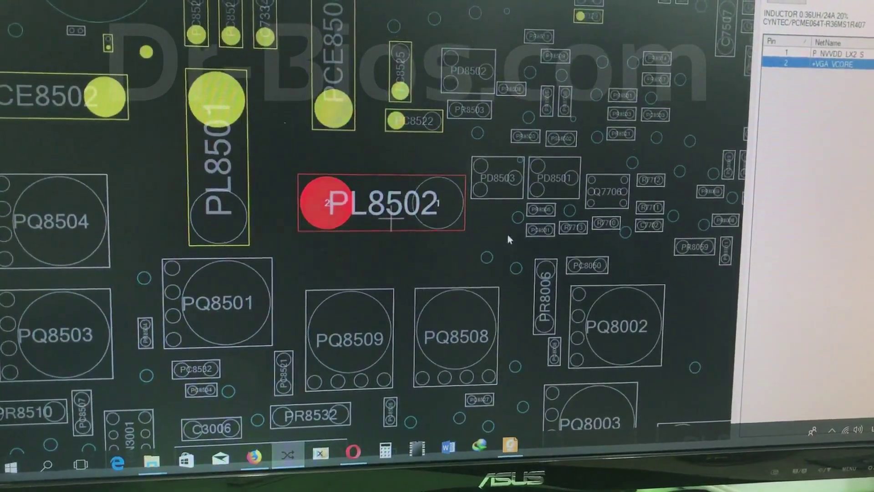
- Pan right of PL8502 and select the 0.24uH/35A CPU core coil PL8001
mouse_move(507, 234)
mouse_down()
mouse_move(409, 232)
mouse_move(300, 198)
mouse_up()
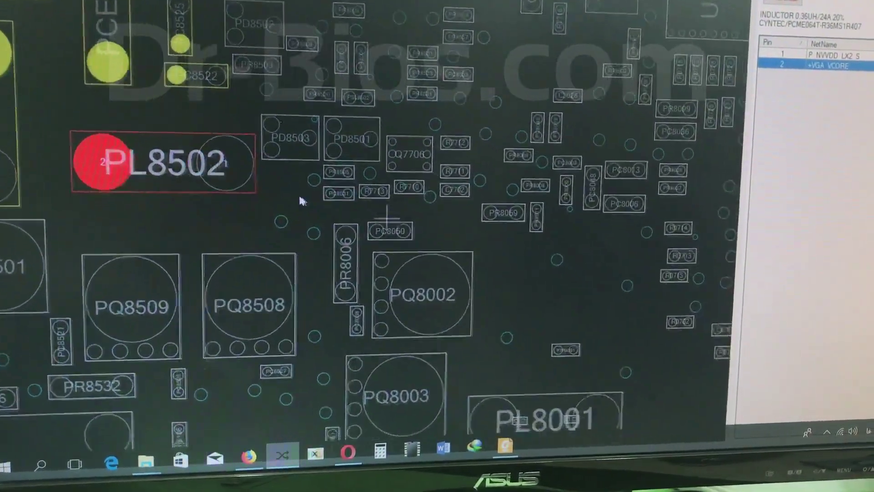
drag(502, 352, 465, 277)
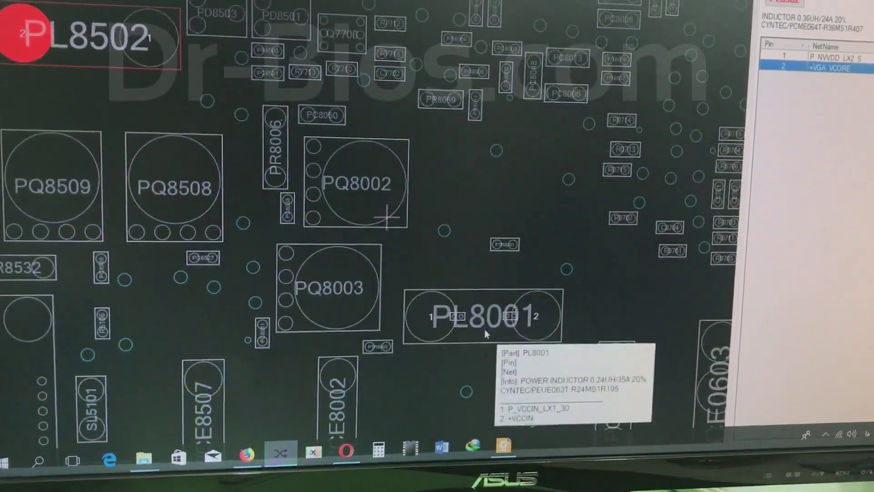
click(482, 326)
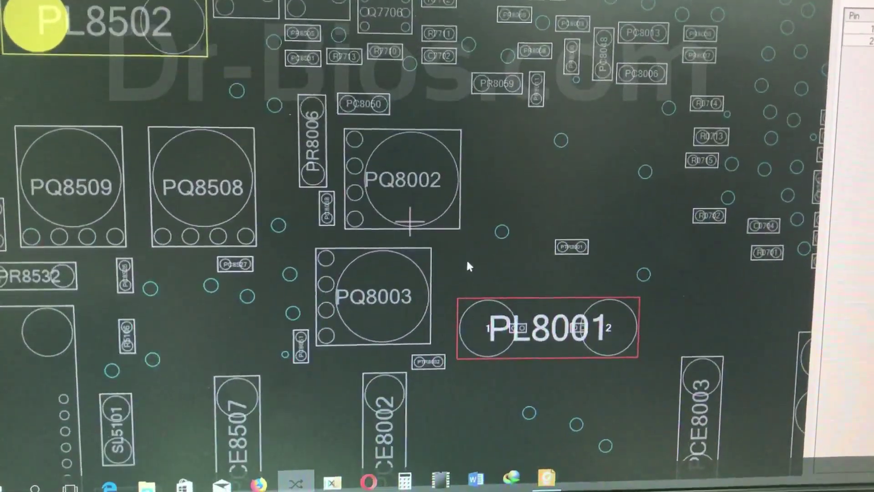
scroll(468, 267, up, 2)
scroll(438, 246, up, 2)
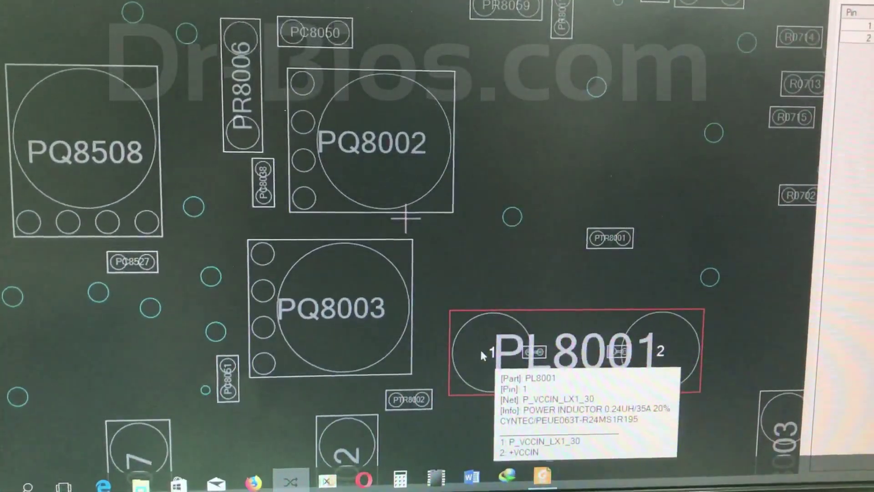
- Highlight PL8001 pin 1's net, then PQ8003 pin 4 on P_VCCIN_DL1_30
click(482, 352)
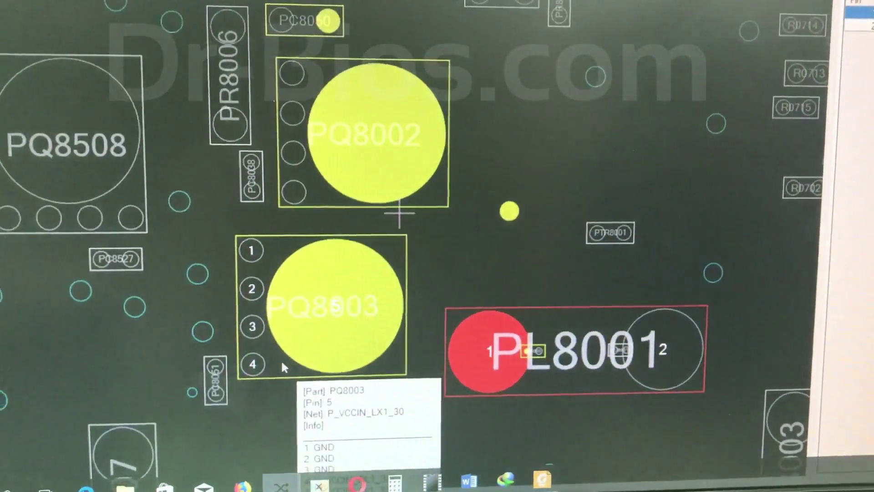
mouse_move(264, 363)
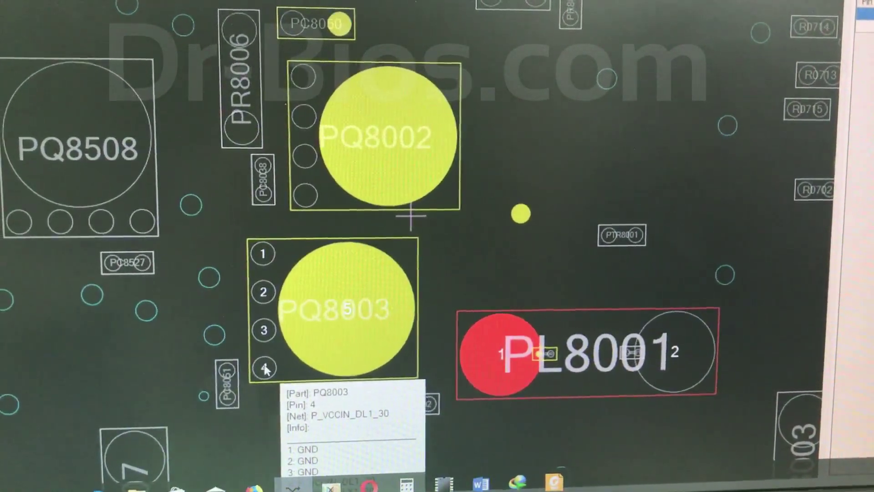
click(266, 369)
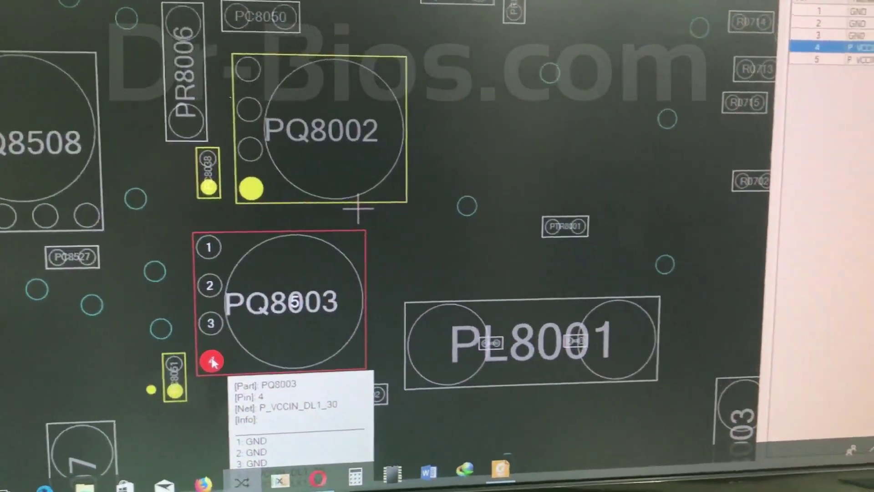
scroll(349, 247, down, 2)
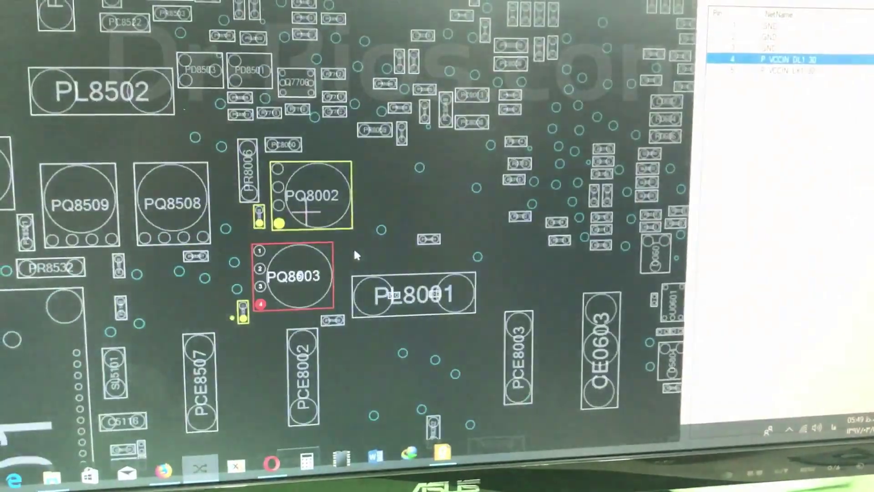
scroll(353, 248, down, 2)
scroll(363, 255, down, 3)
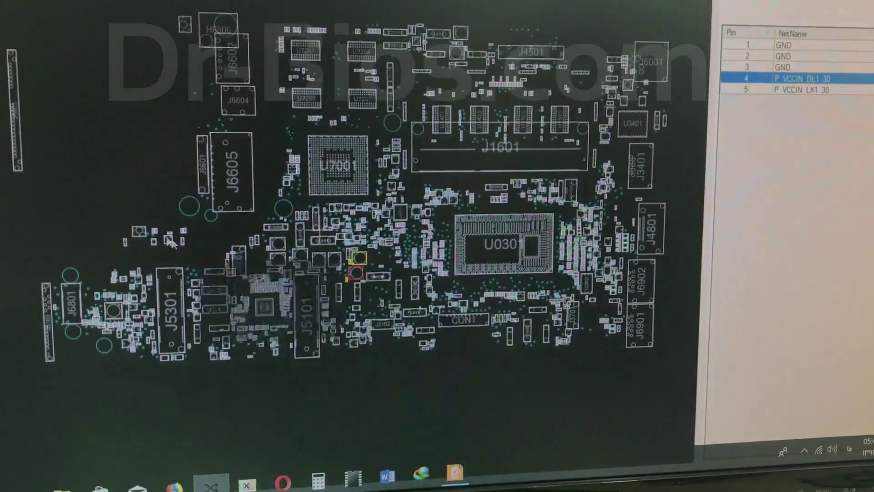
- Flip sides and select PU8000 (NCP81101) pin 9 on the P_VCCIN_DH1_30 net
key(space)
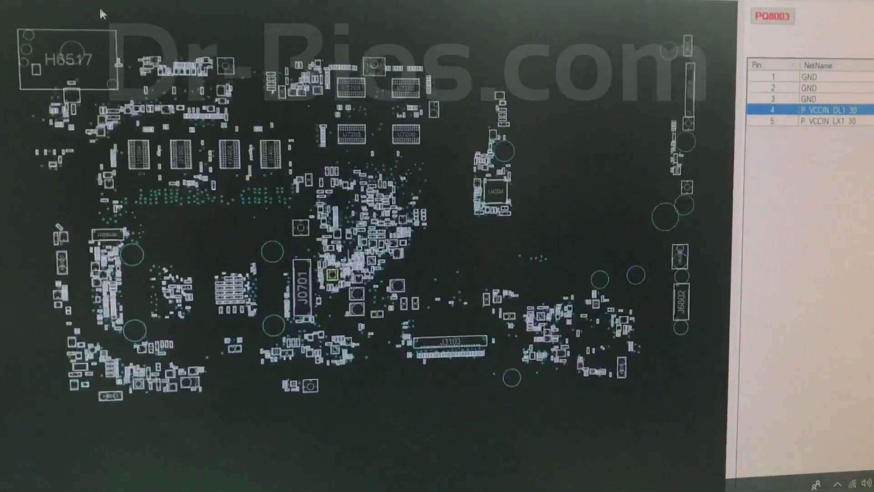
scroll(328, 273, up, 3)
scroll(347, 273, up, 3)
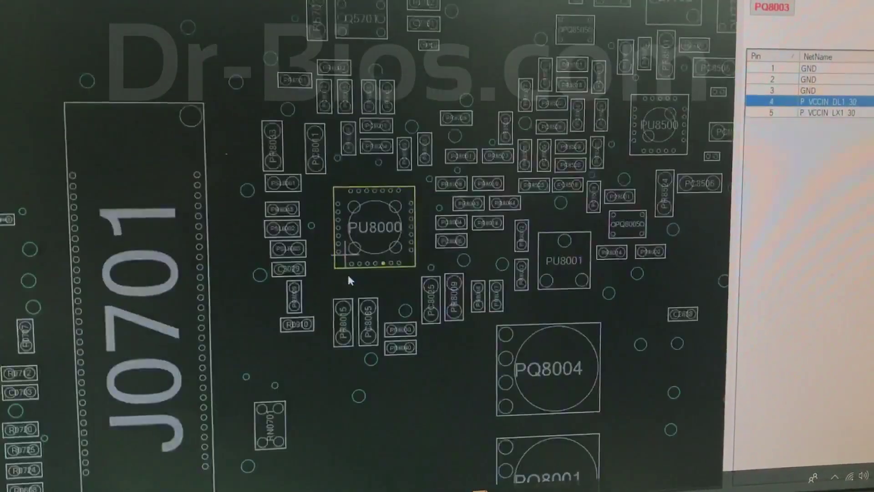
scroll(347, 272, up, 2)
scroll(281, 301, up, 3)
scroll(328, 259, up, 3)
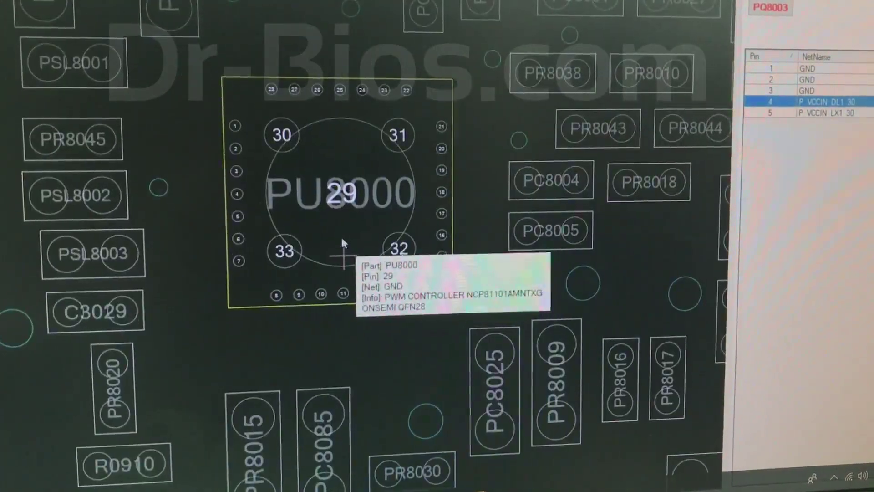
mouse_move(403, 290)
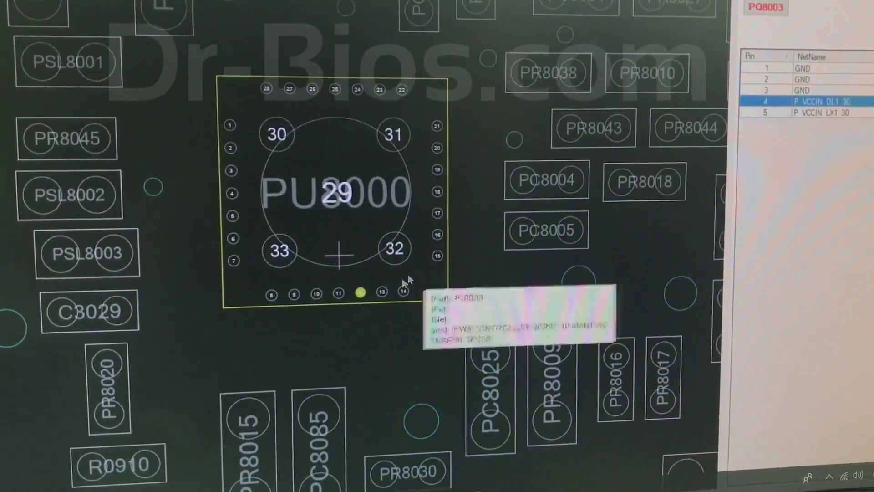
scroll(342, 294, up, 2)
click(362, 287)
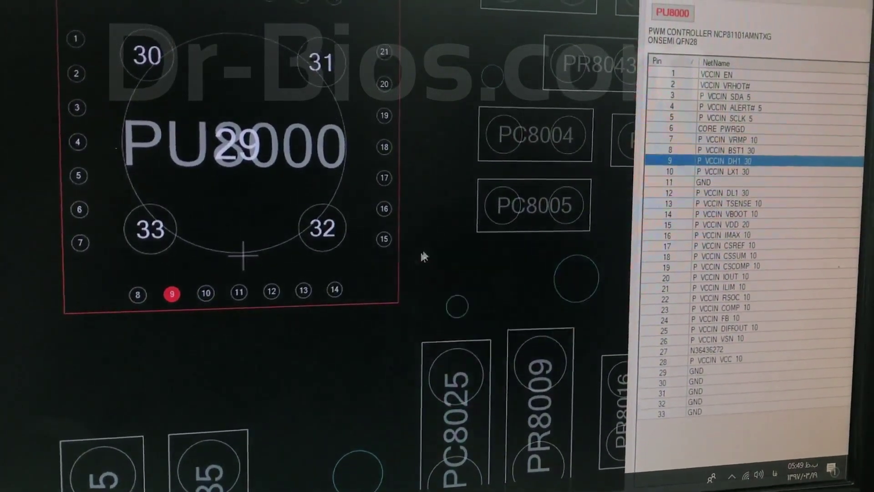
scroll(418, 280, down, 2)
scroll(294, 410, up, 2)
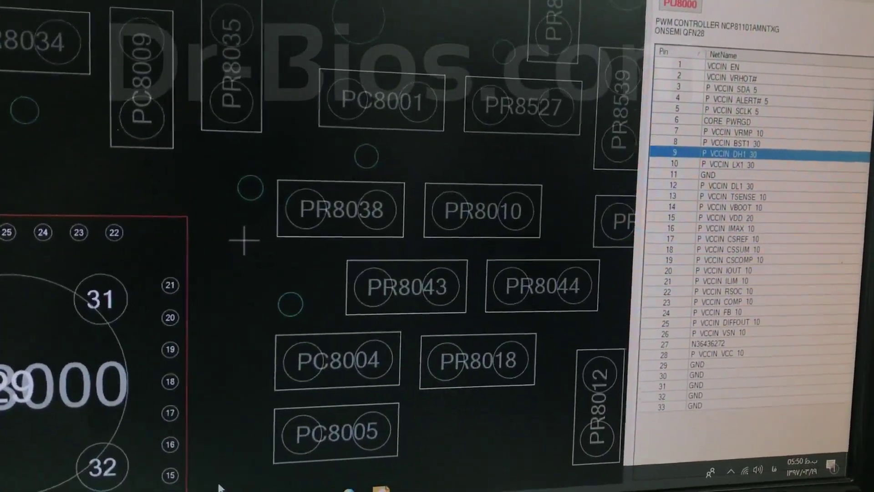
scroll(181, 391, down, 1)
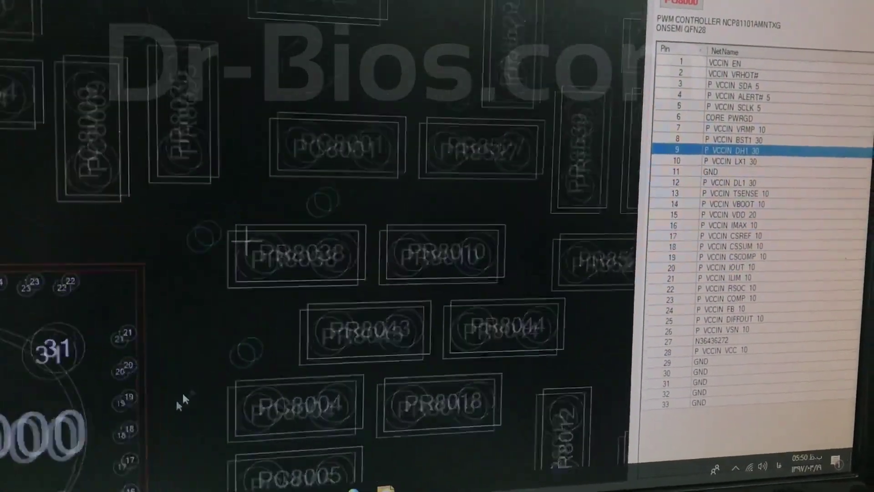
scroll(169, 391, down, 1)
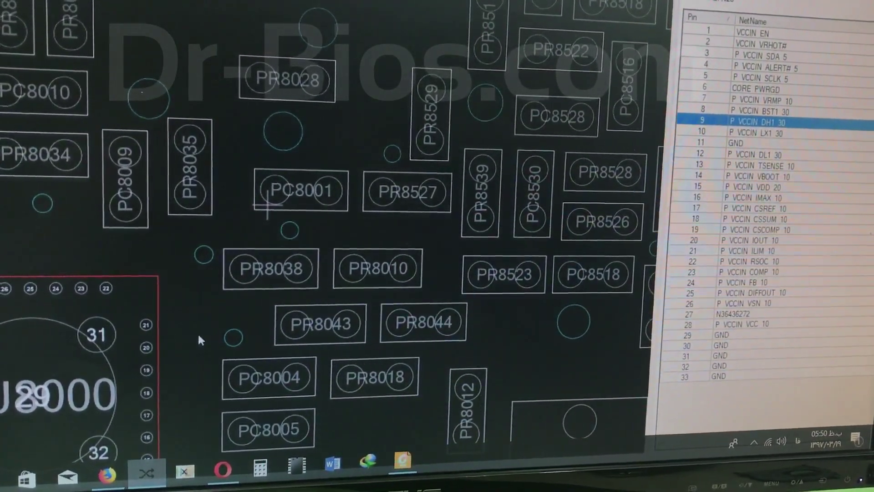
scroll(197, 332, down, 1)
scroll(136, 273, down, 1)
scroll(128, 262, down, 1)
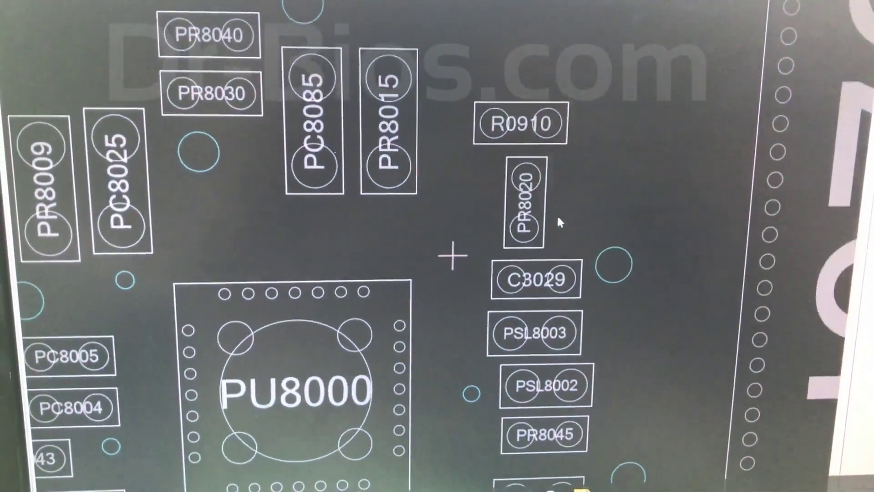
- Inspect PR8020 pins 1 and 2, then select PU8000 pin 7 on P_VCCIN_VRMP_10
click(527, 179)
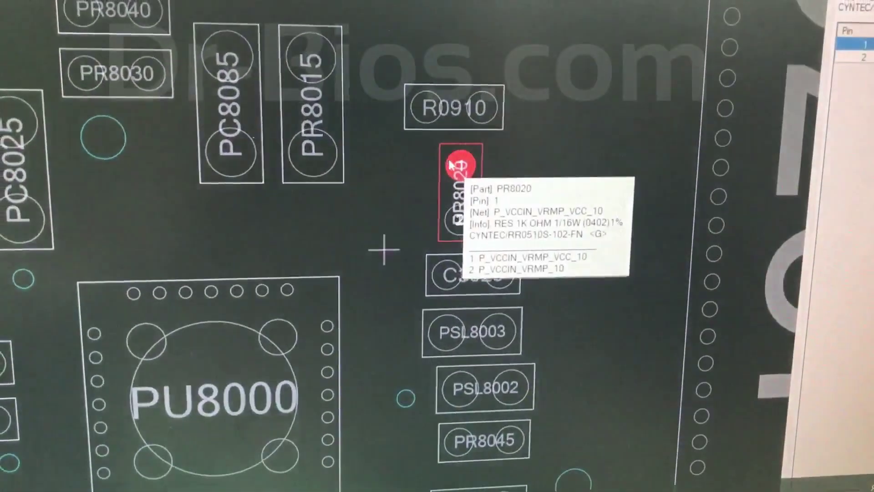
click(462, 218)
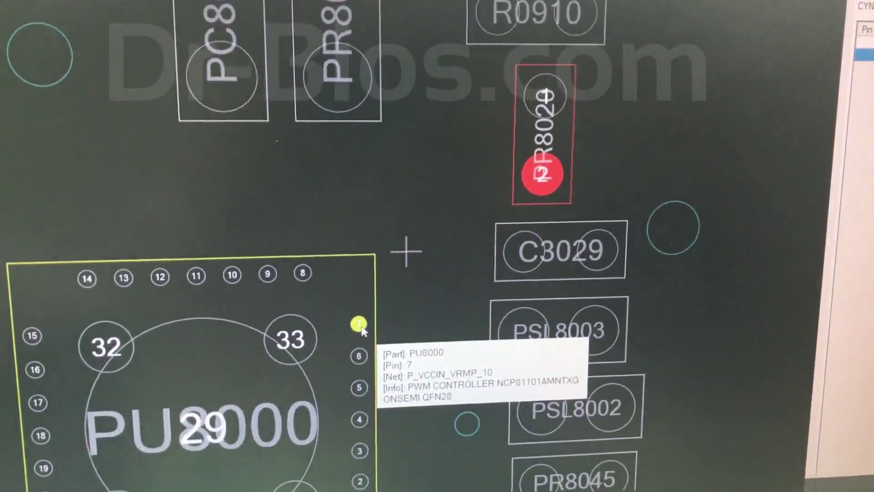
click(362, 326)
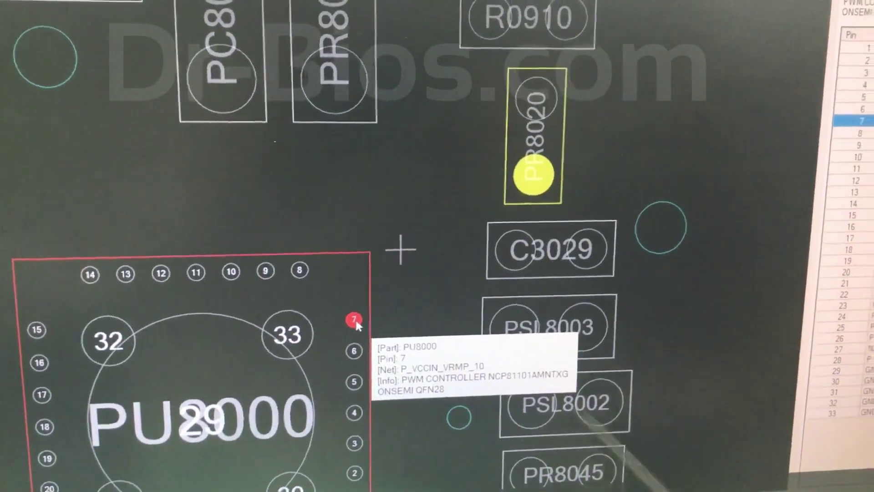